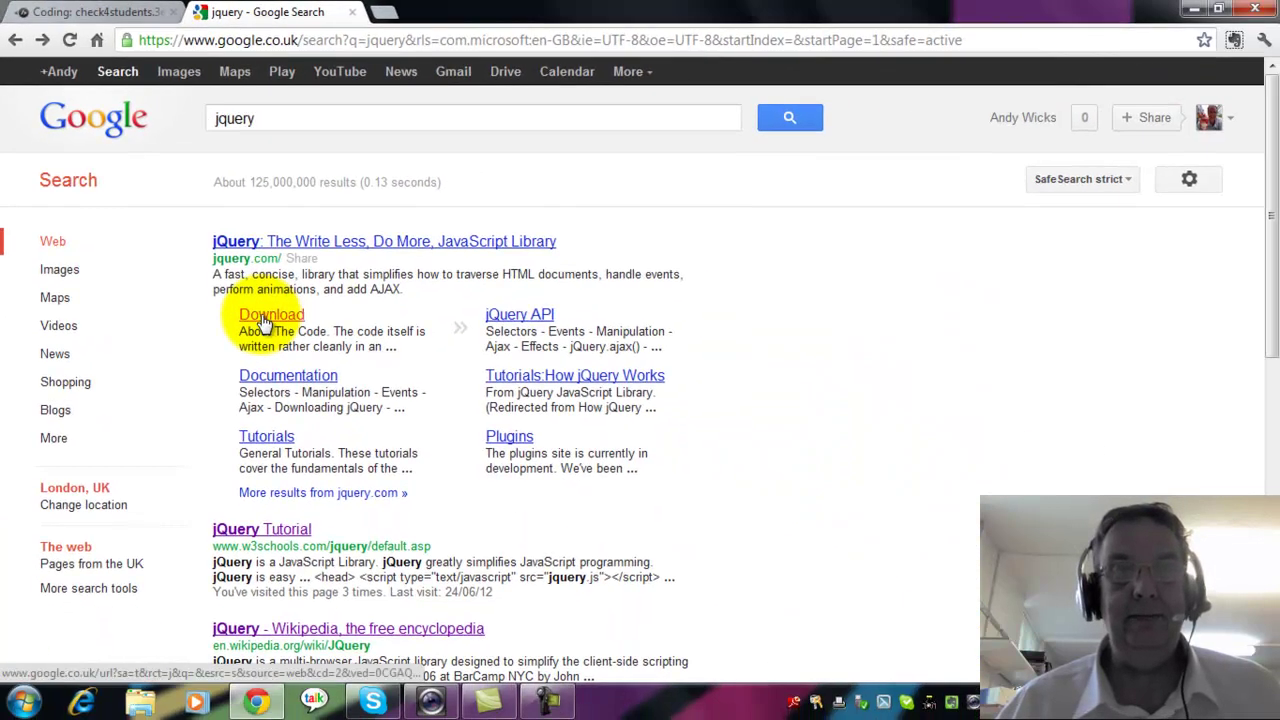
Step: Open the uncompressed source of the current jQuery release, 1.8.0, from the jQuery download page
left_click(525, 632)
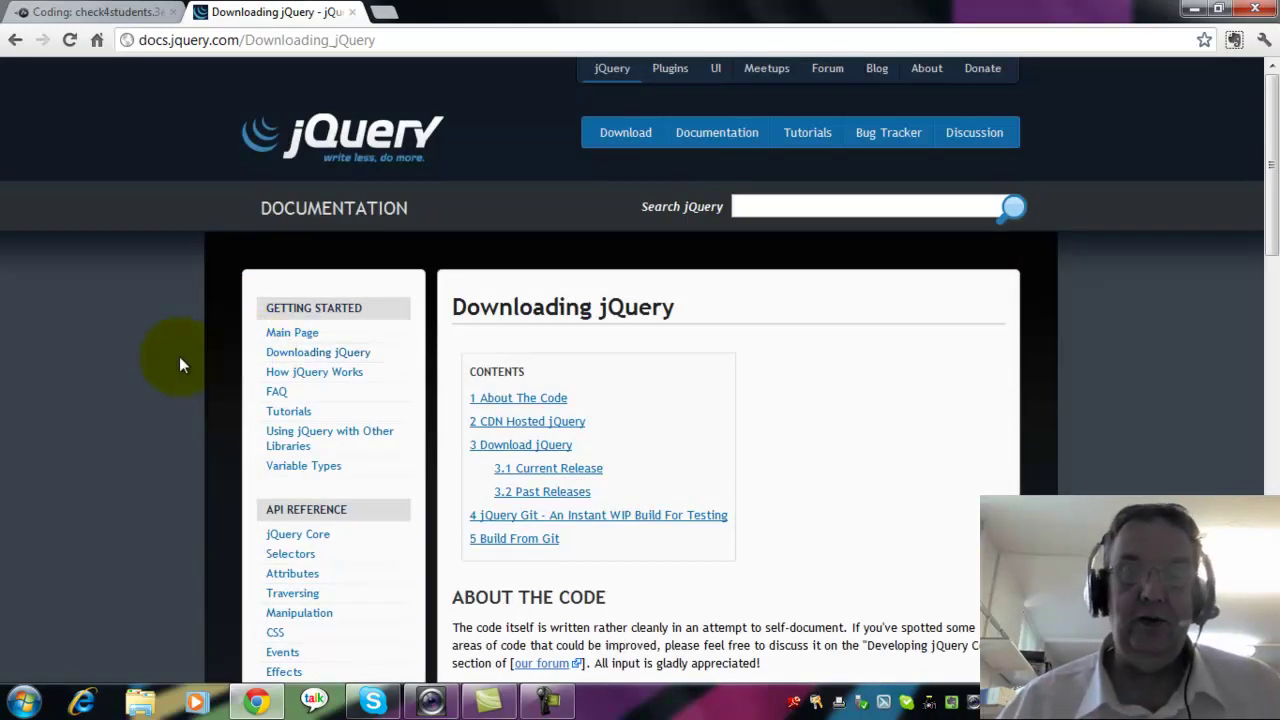
scroll(179, 365, "down", 5)
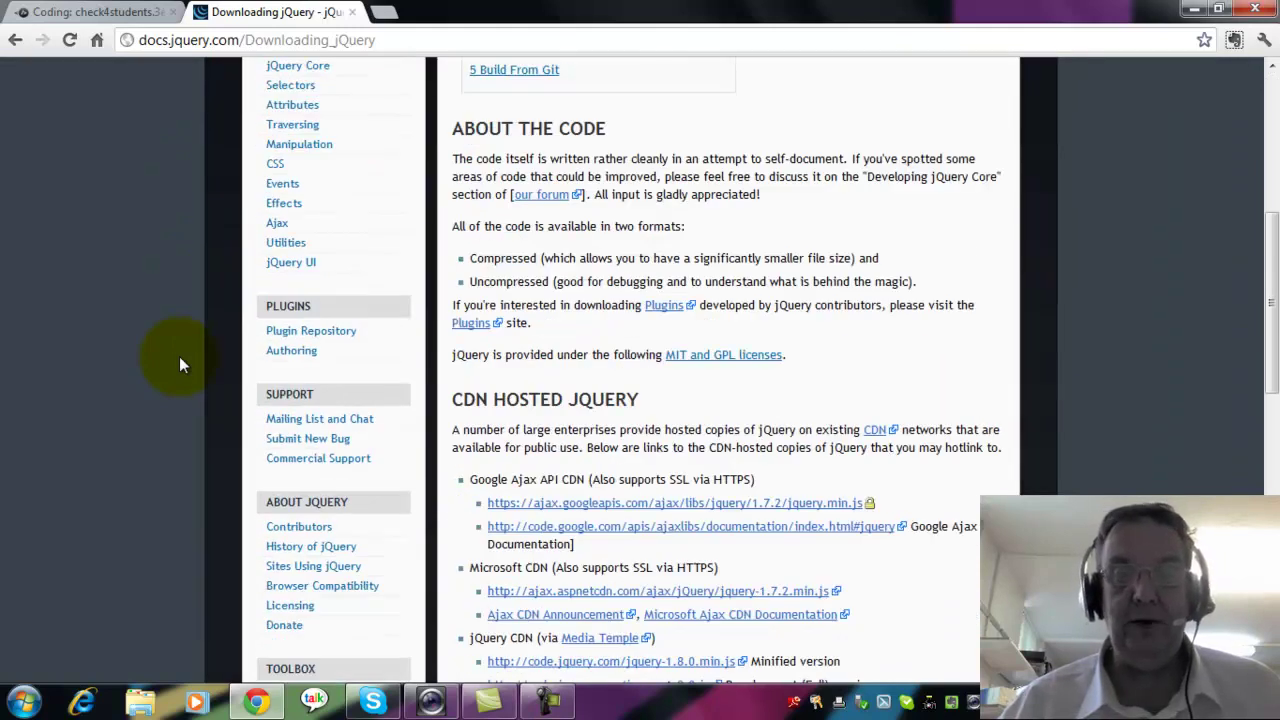
scroll(179, 365, "down", 5)
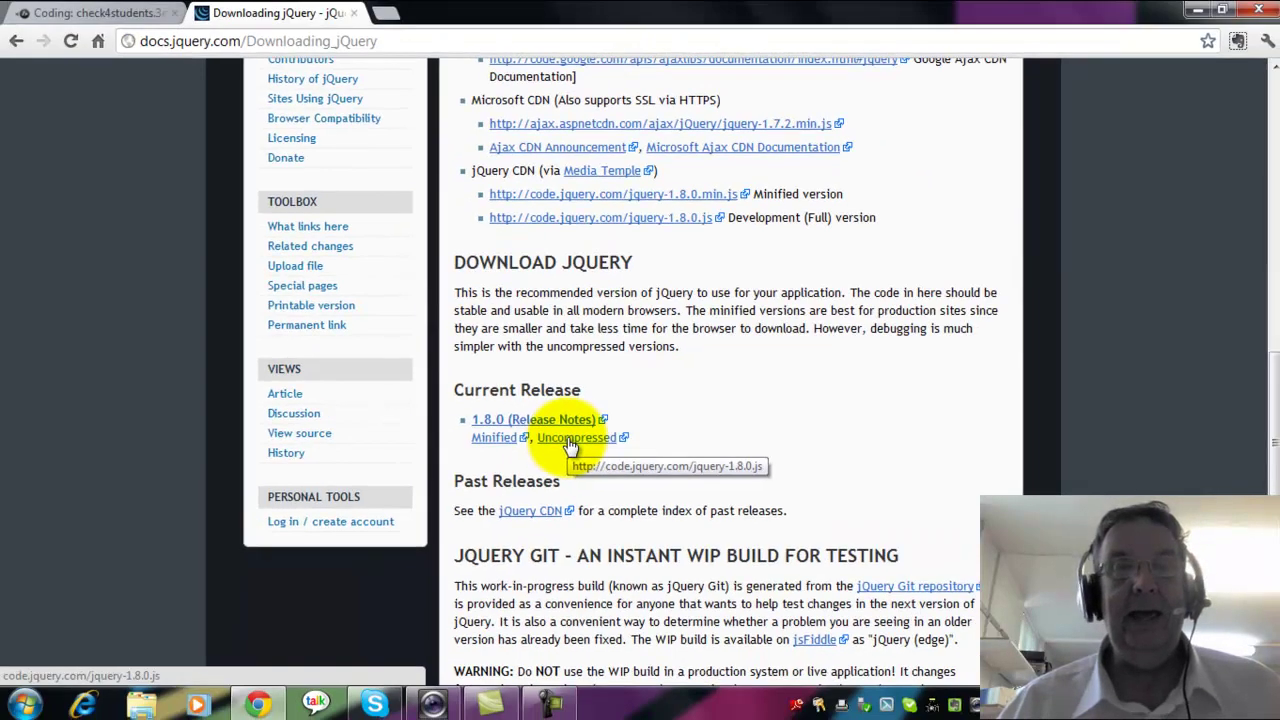
left_click(415, 660)
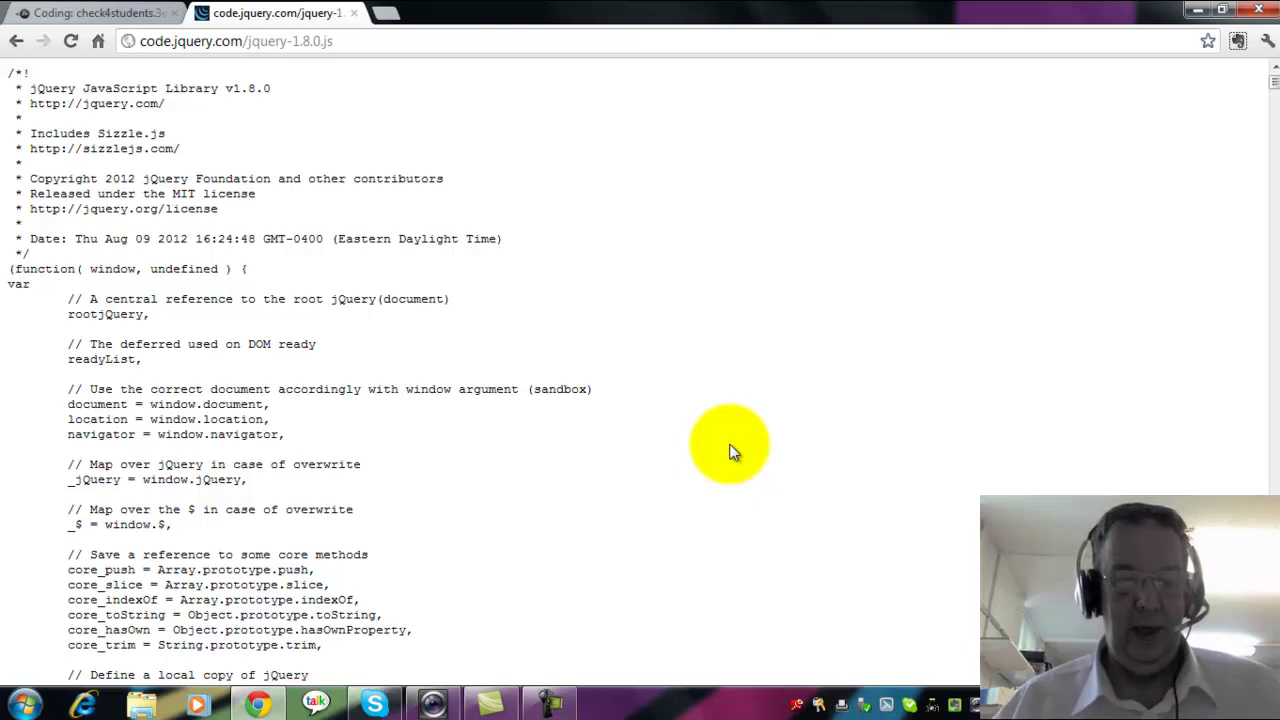
Step: Copy the entire jQuery 1.8.0 source code into a new blank file in Notepad++
key("ctrl+a")
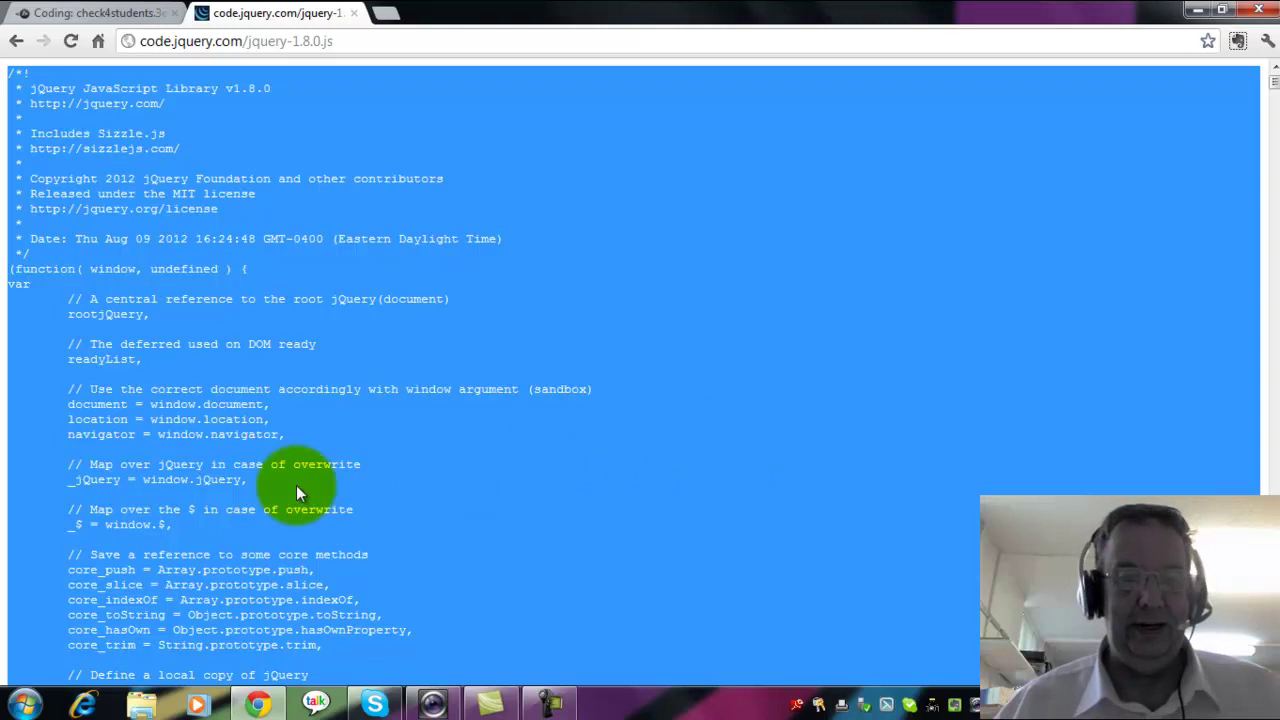
left_click(24, 704)
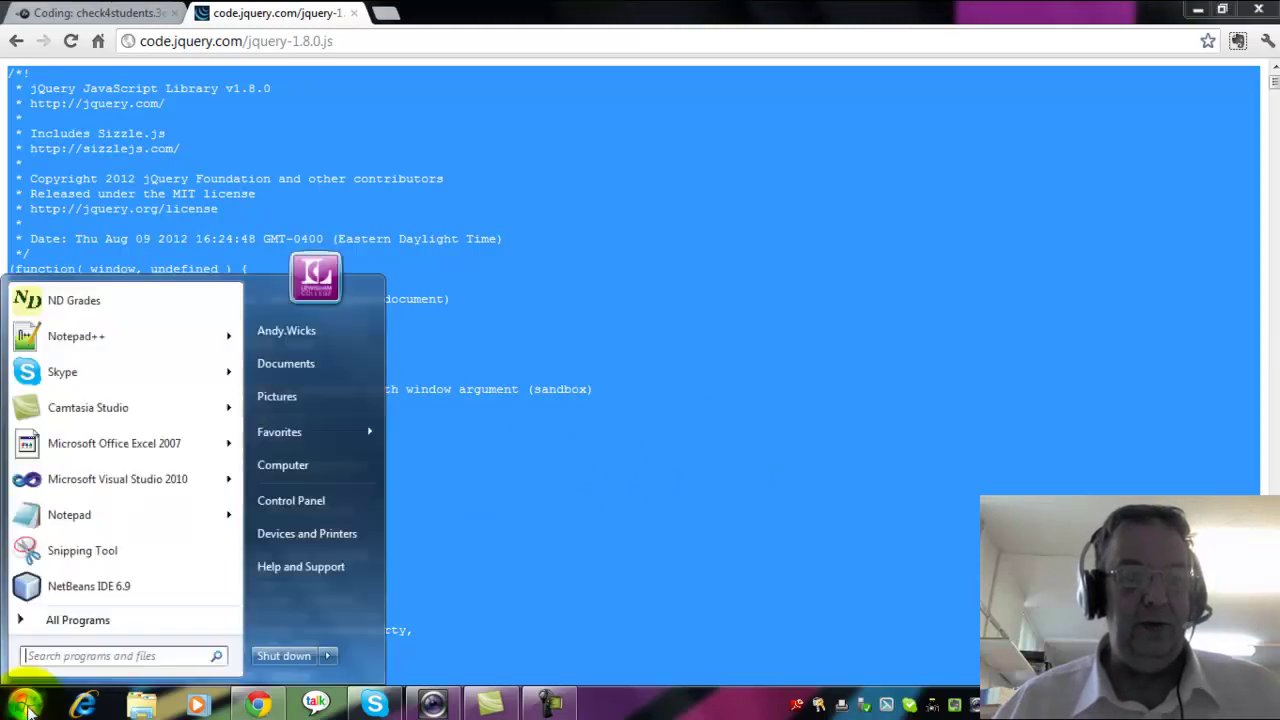
mouse_move(37, 343)
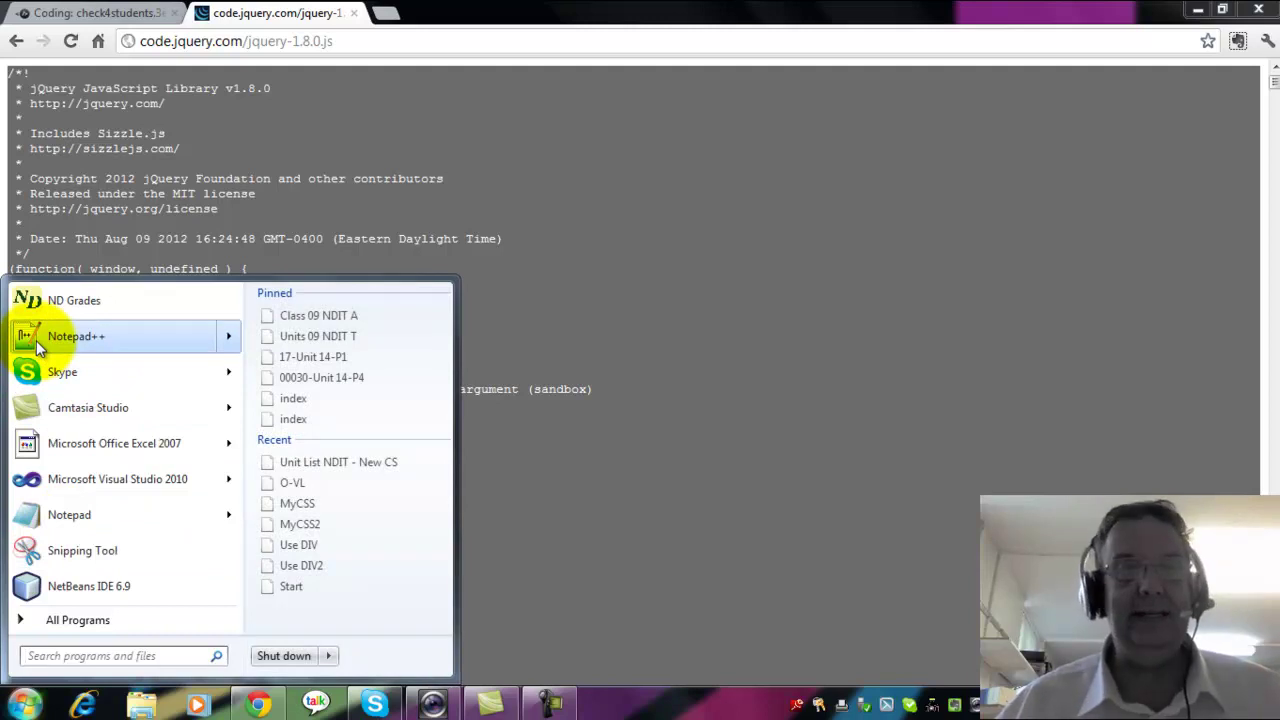
left_click(37, 343)
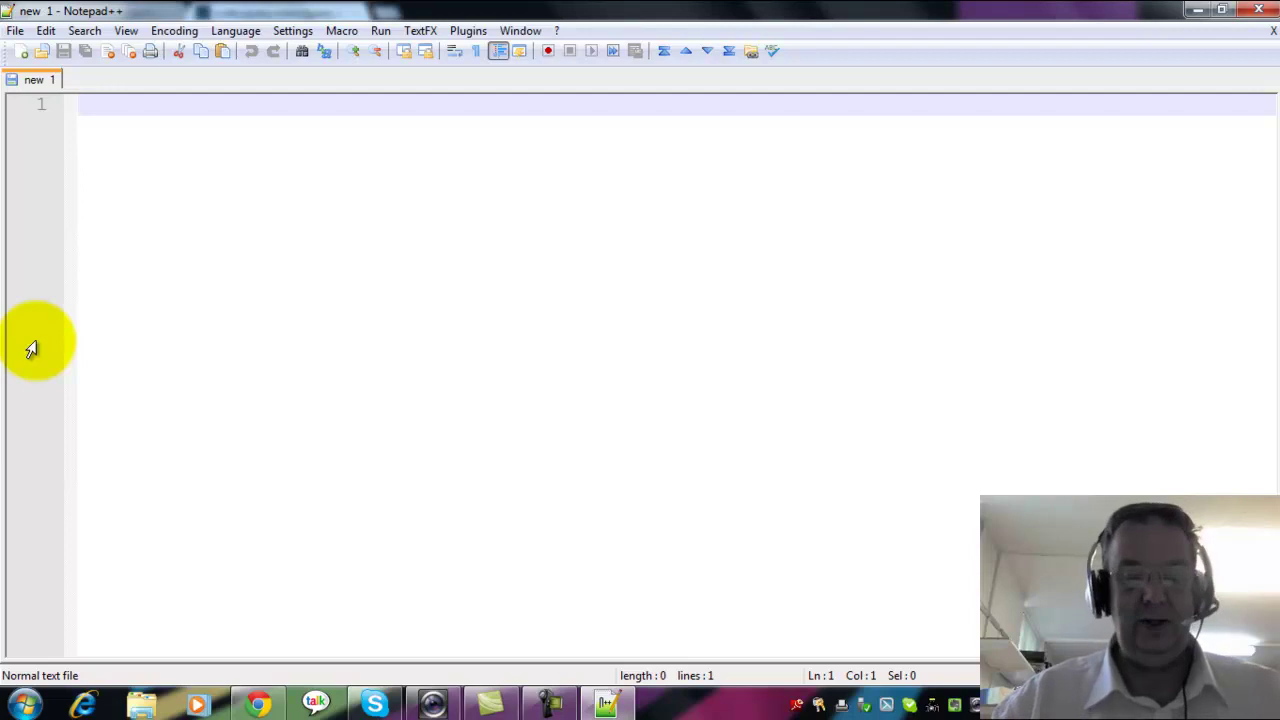
key("ctrl+v")
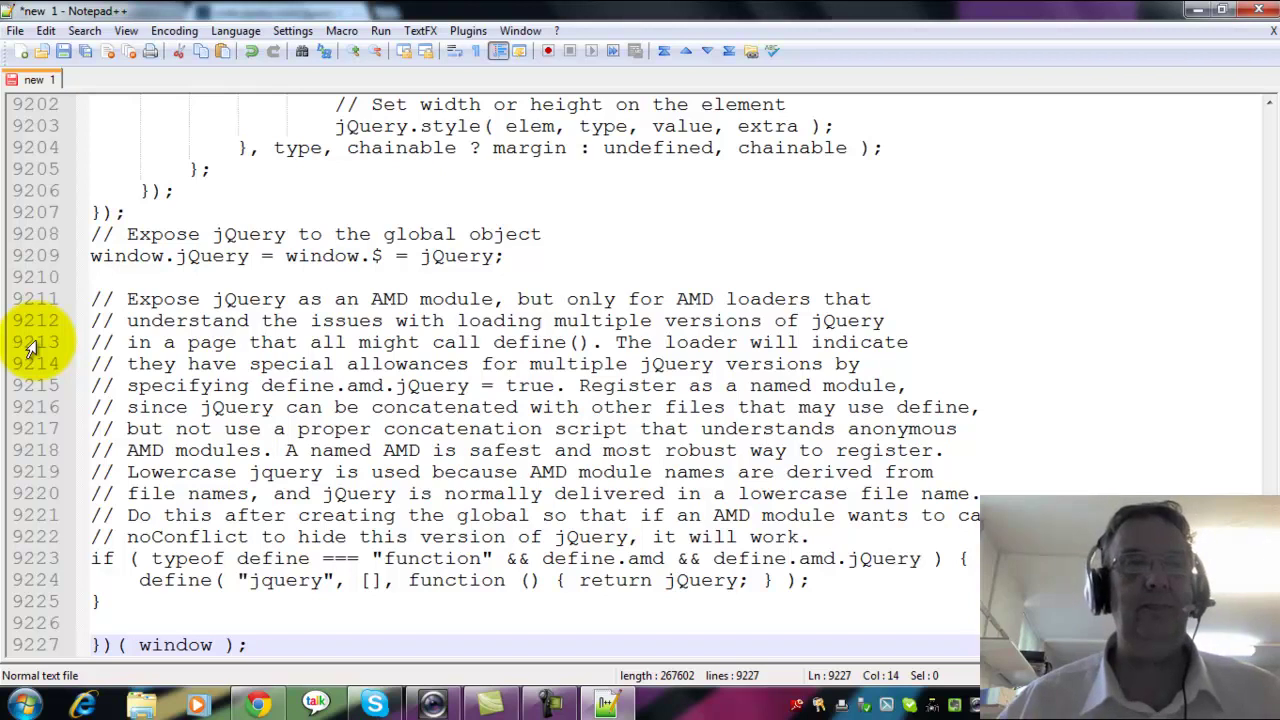
Step: Save the file as jQuery.js in the DVD Backup Sites folder on drive J:, replacing the existing copy, and close Notepad++
left_click(62, 52)
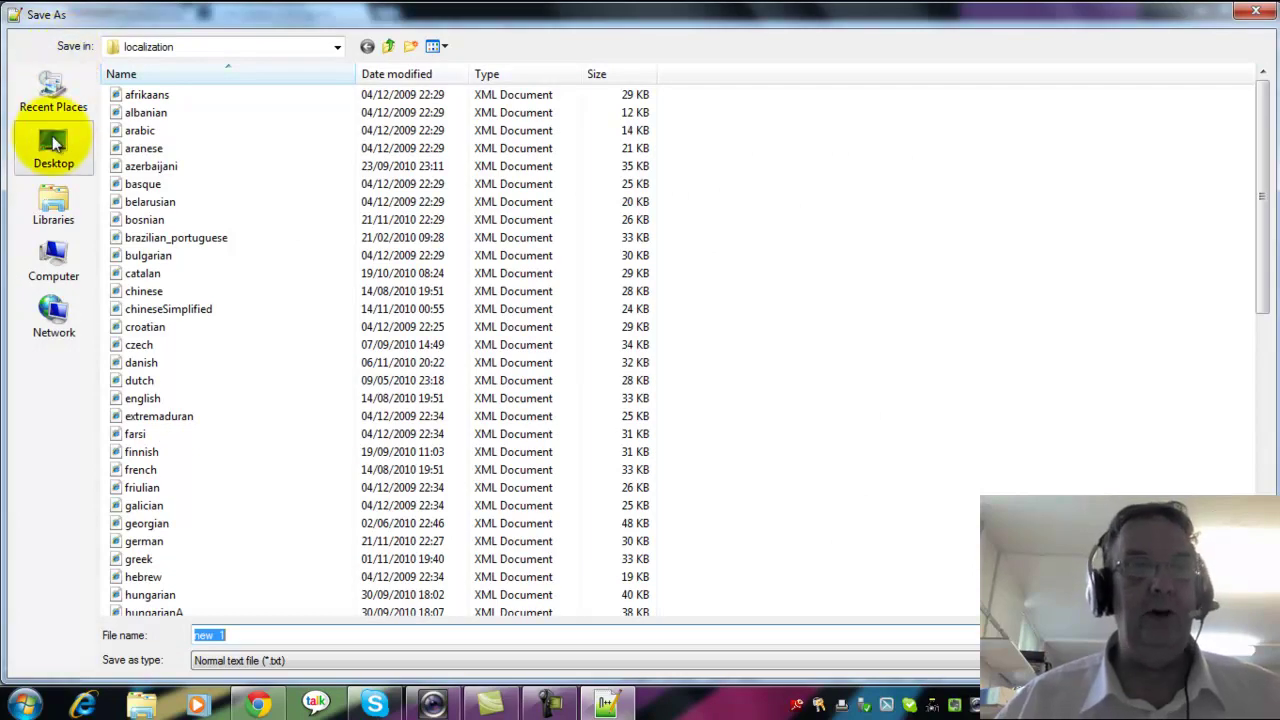
left_click(56, 266)
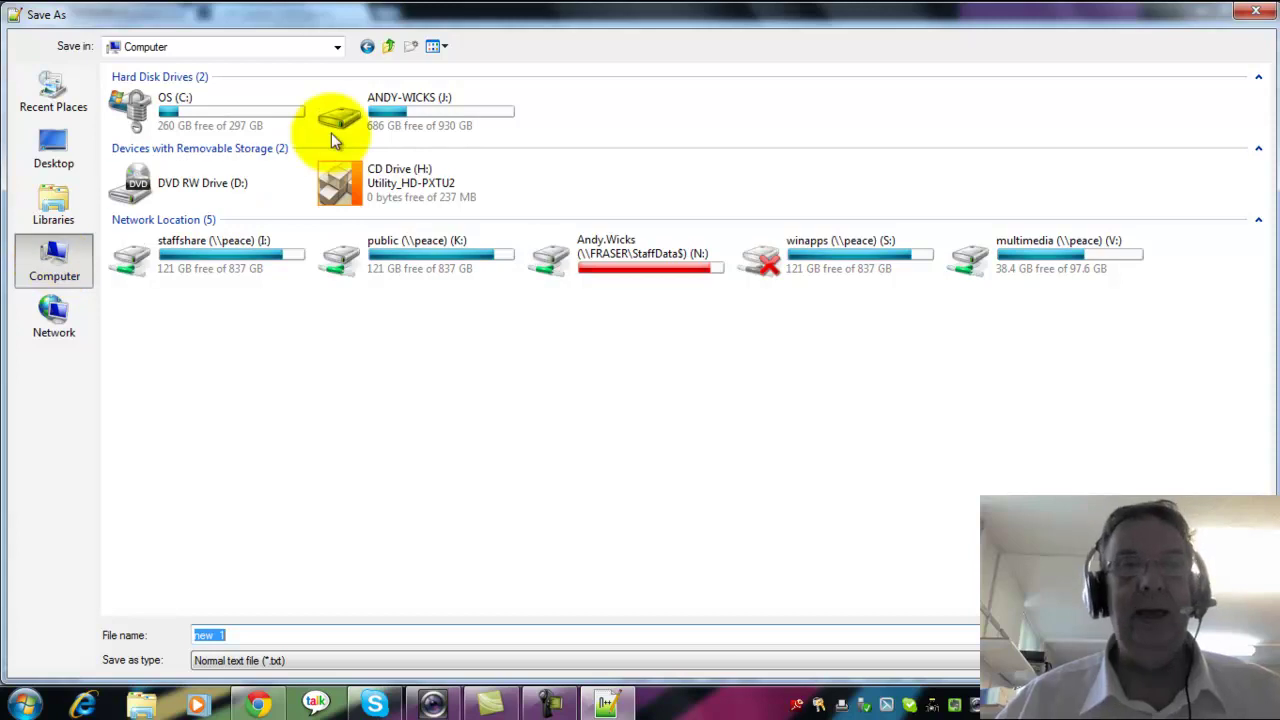
double_click(340, 122)
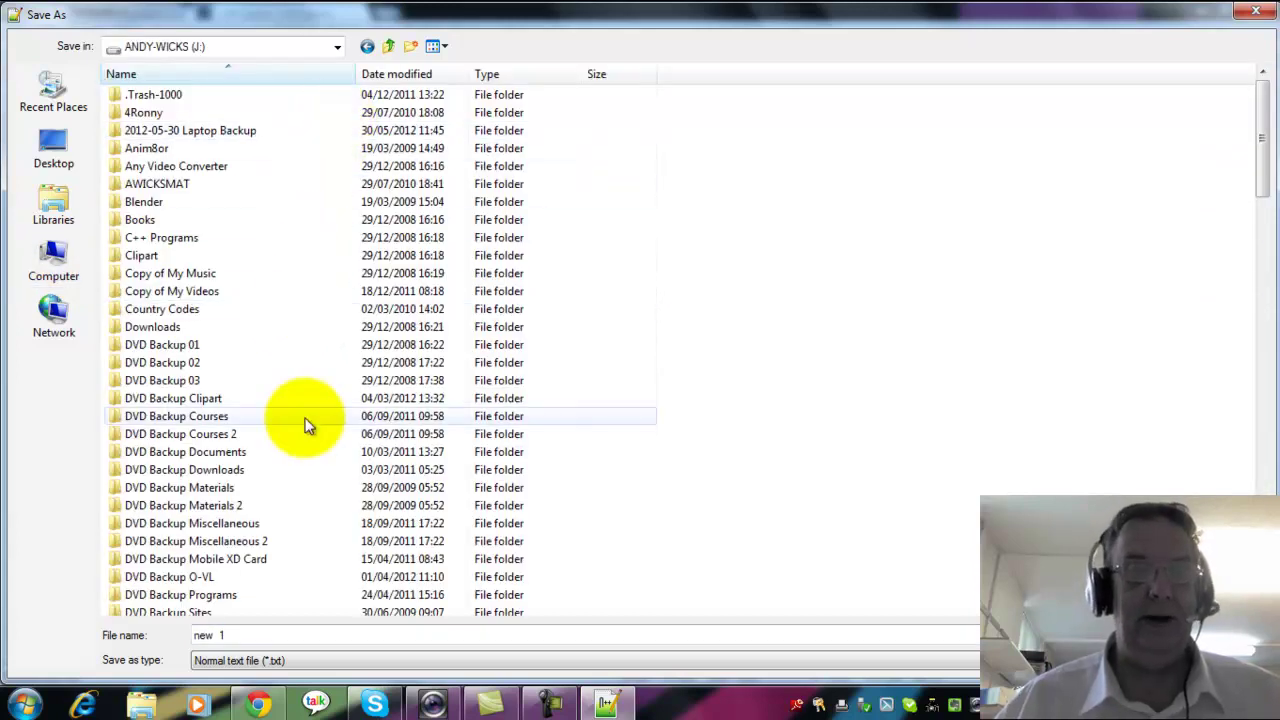
double_click(198, 614)
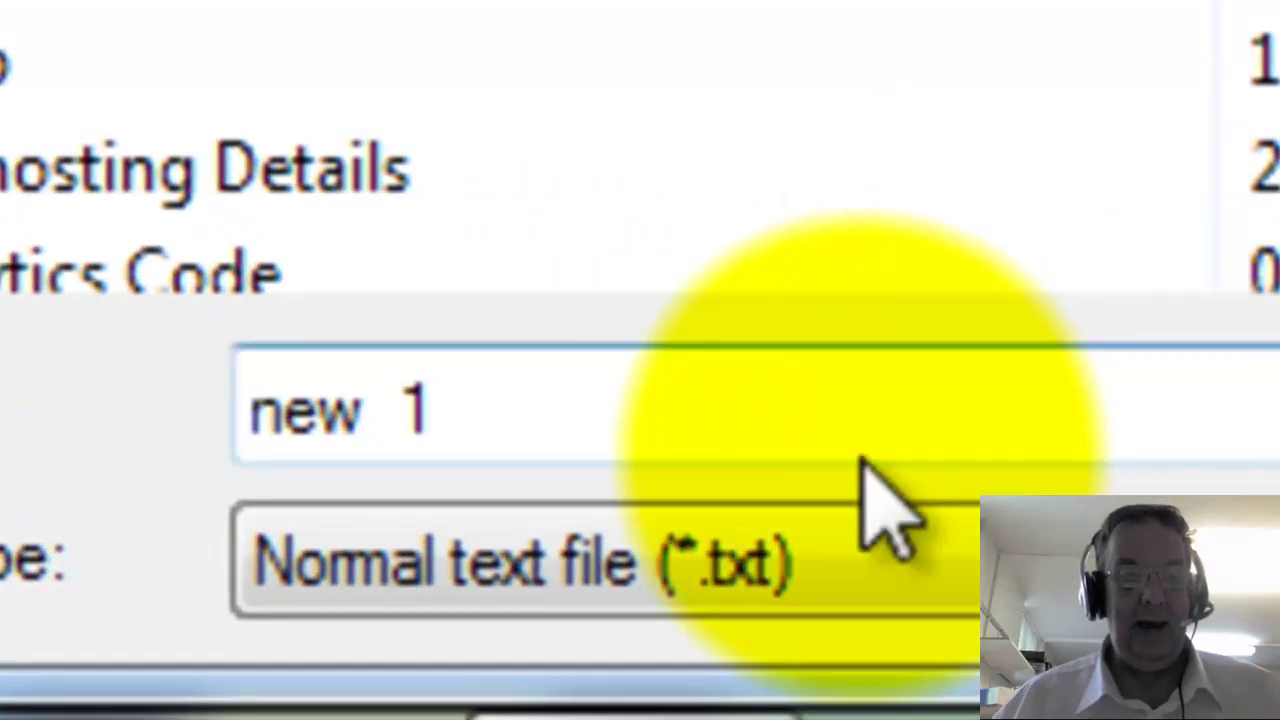
left_click(640, 450)
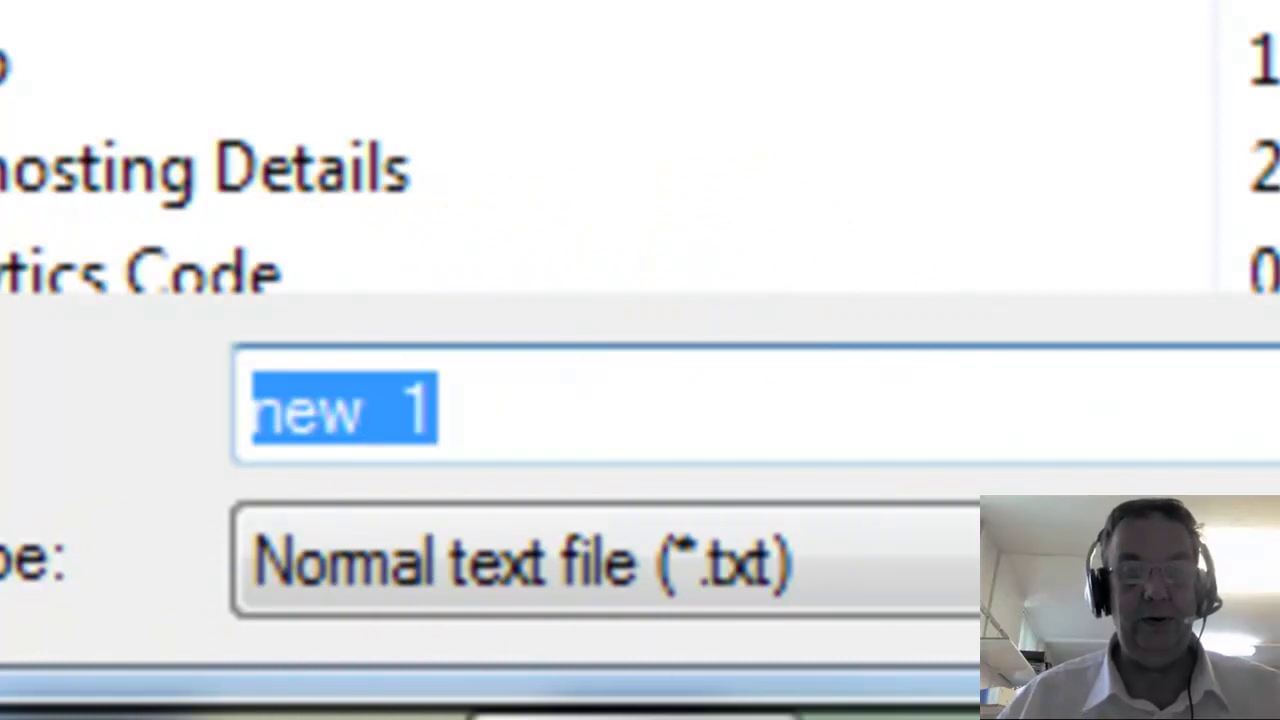
type("jQuer")
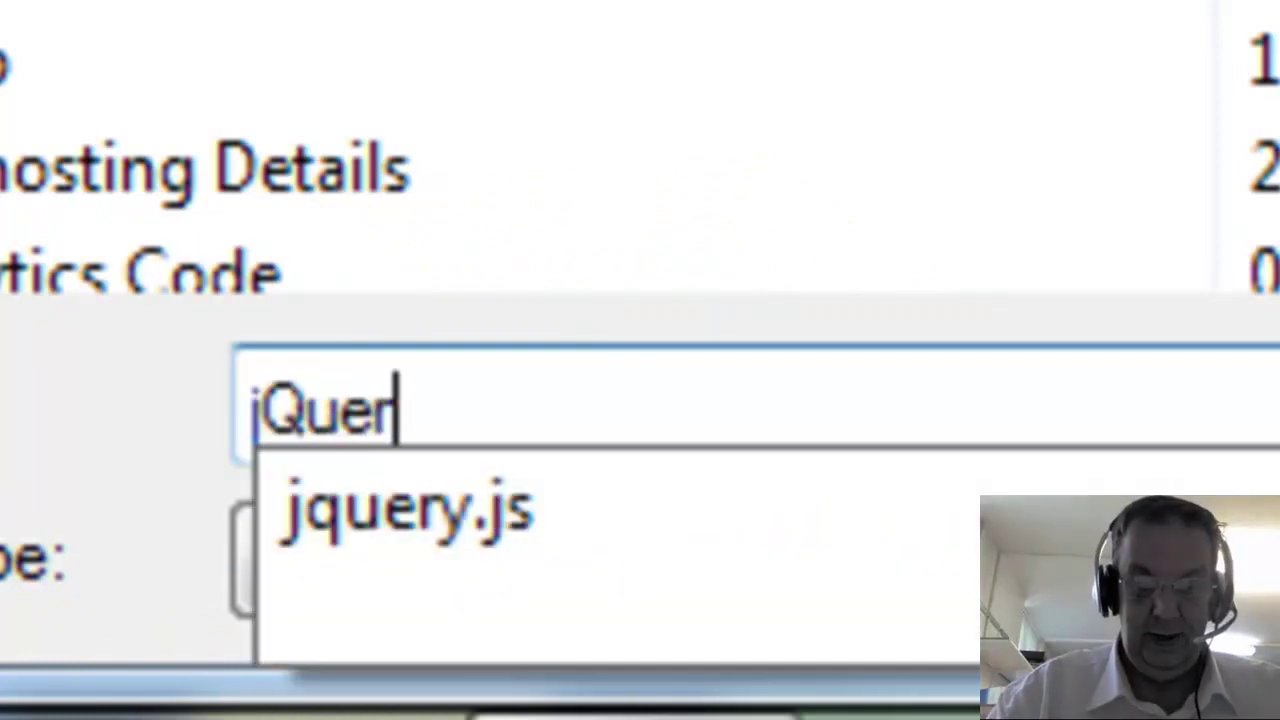
type("y.js")
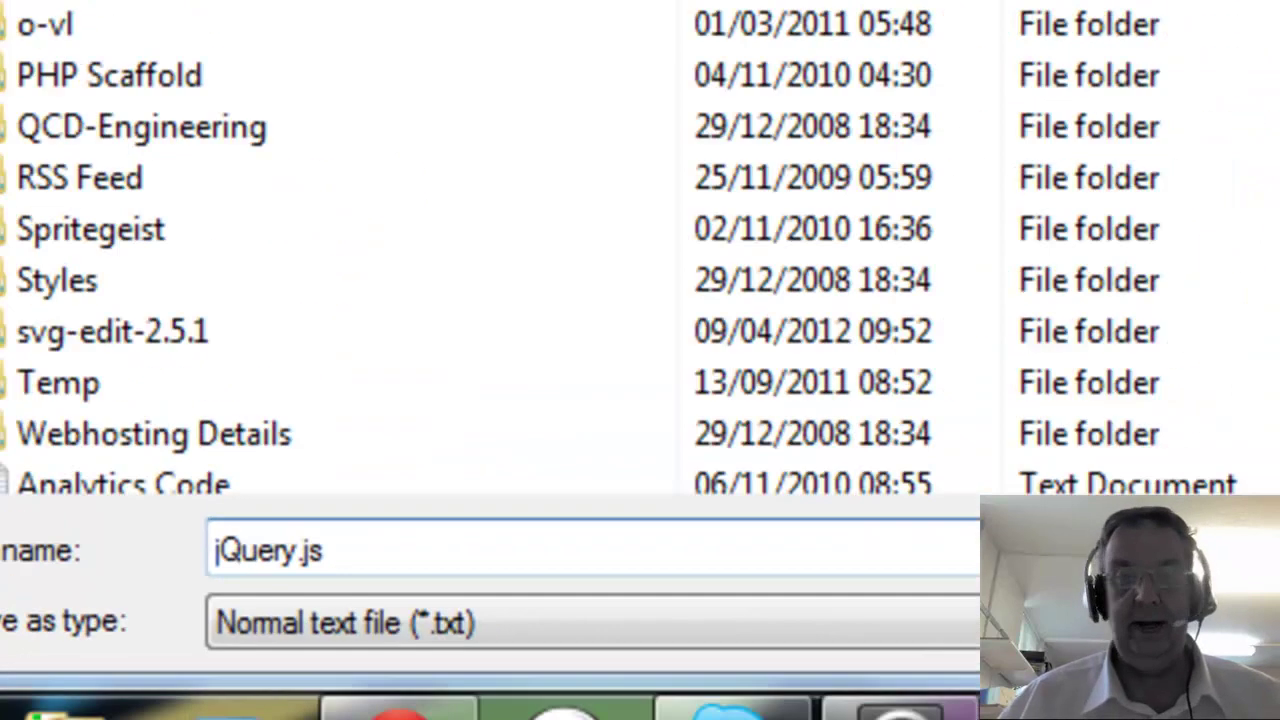
key("Return")
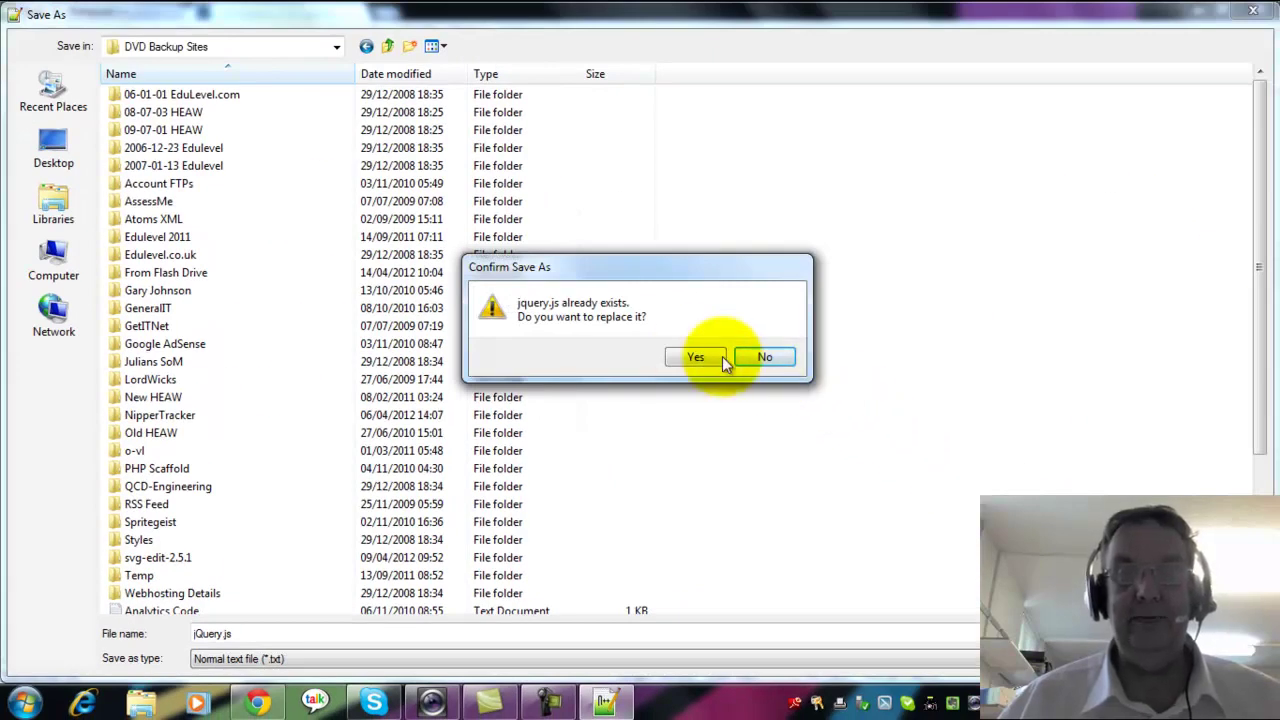
left_click(695, 358)
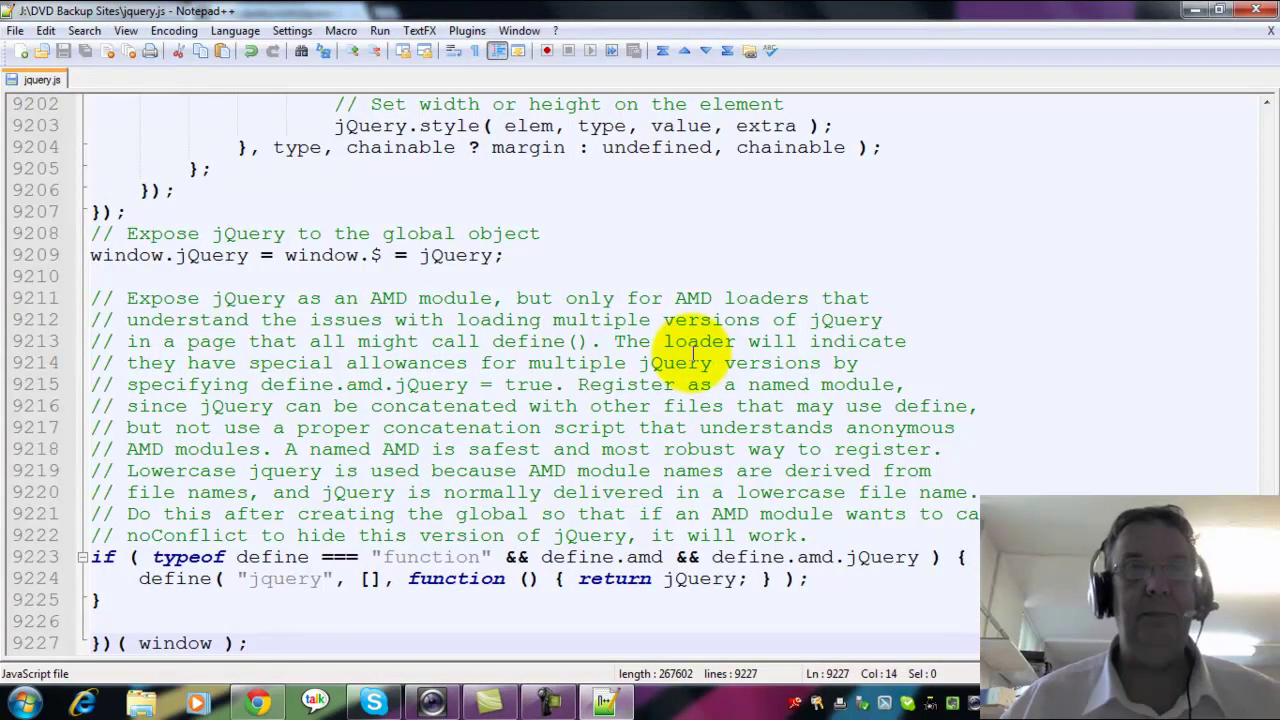
left_click(1256, 12)
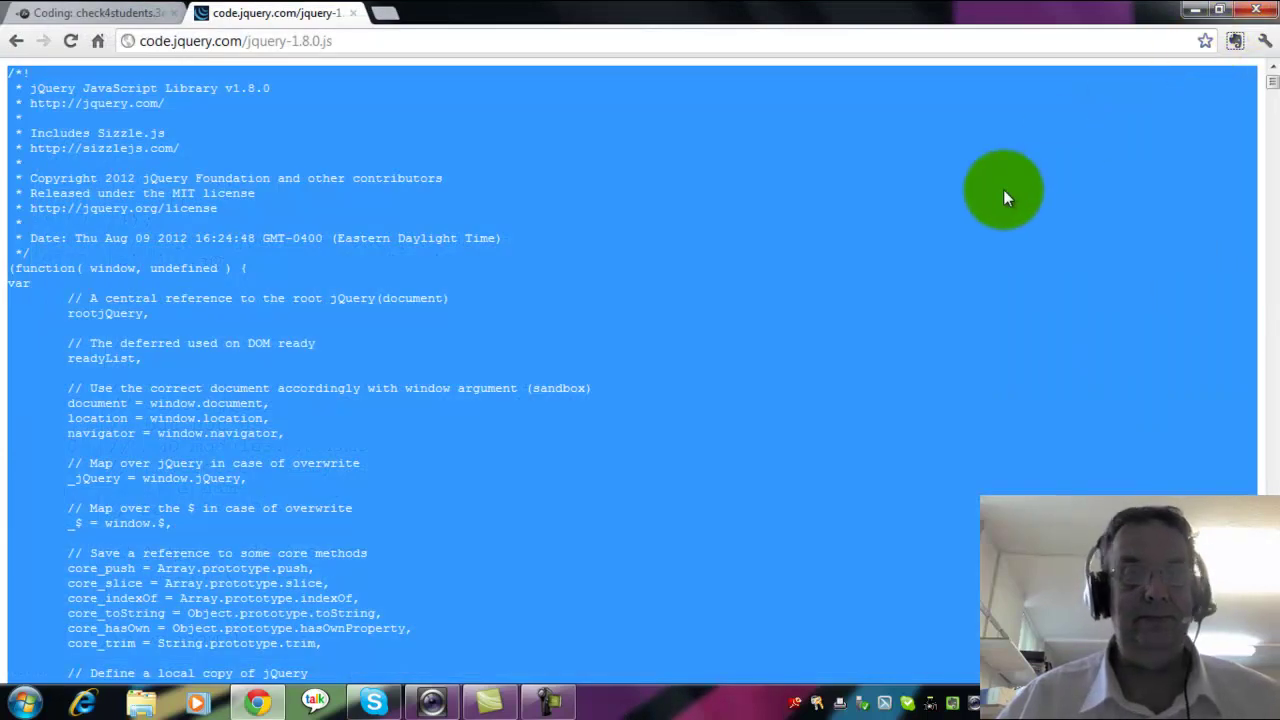
Step: Switch to the codey.co site and choose jquery.js from J:\DVD Backup Sites as the file to upload into public_html
left_click(103, 16)
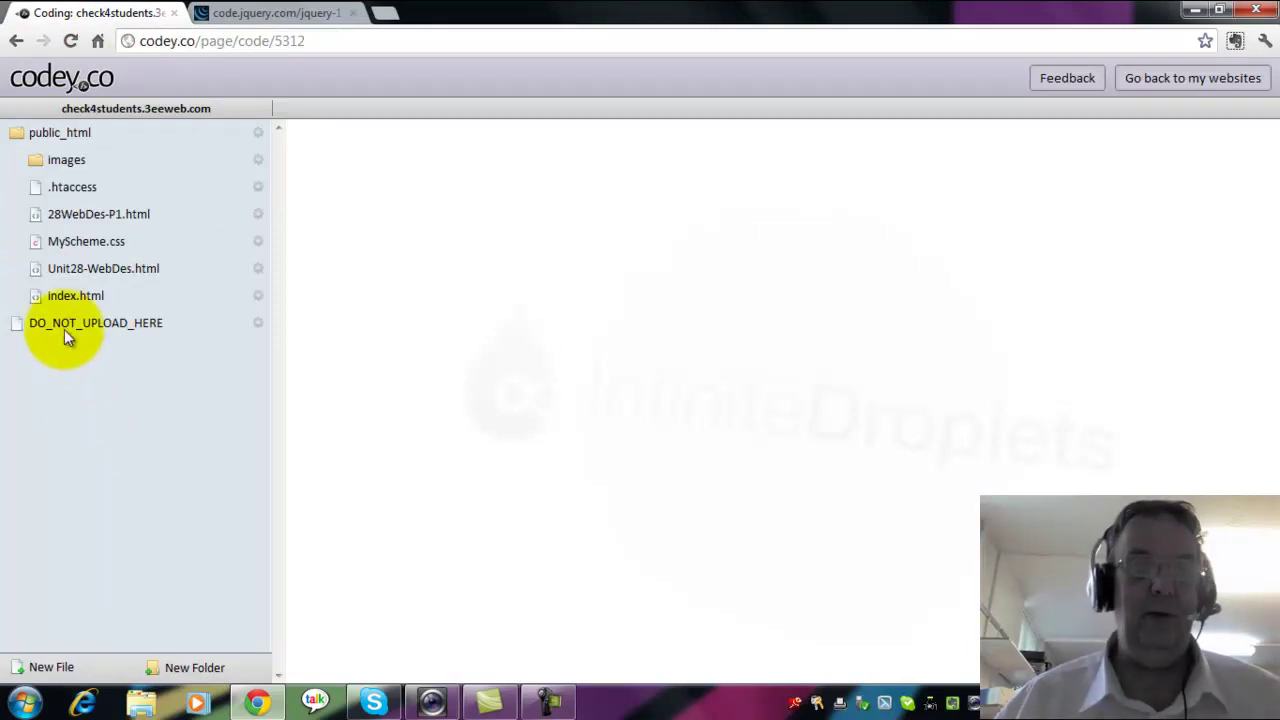
left_click(257, 132)
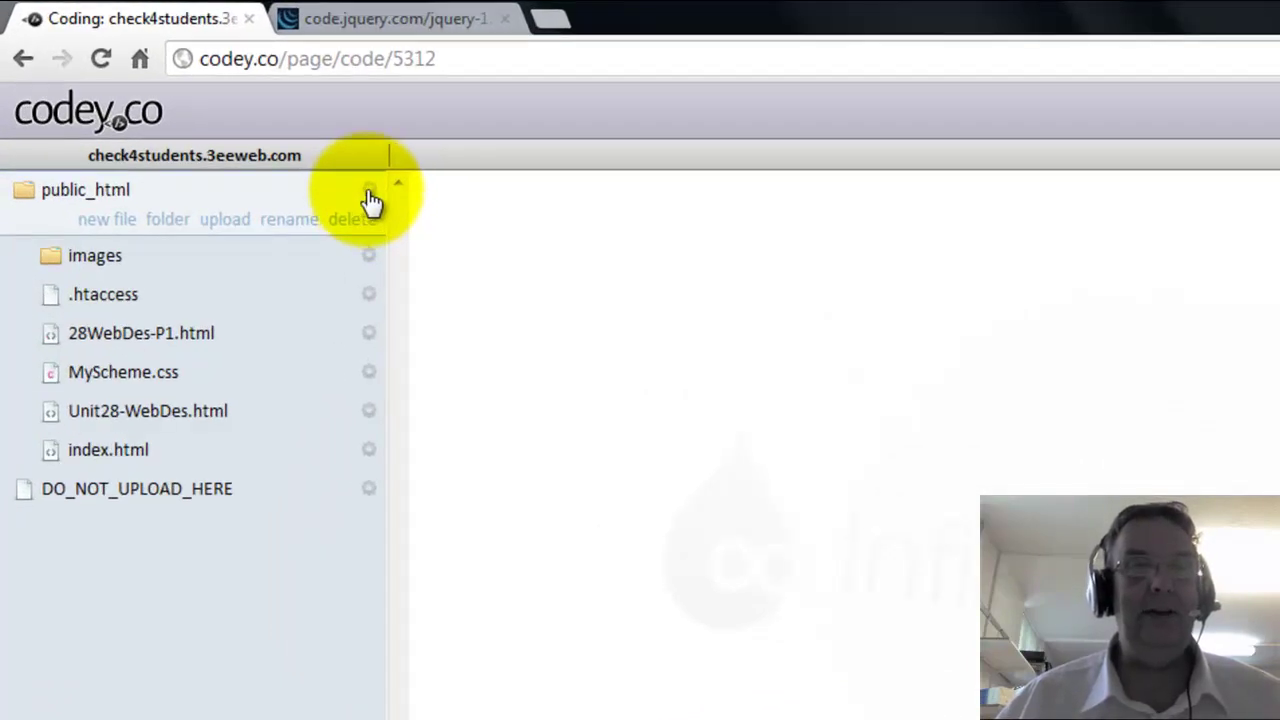
left_click(227, 228)
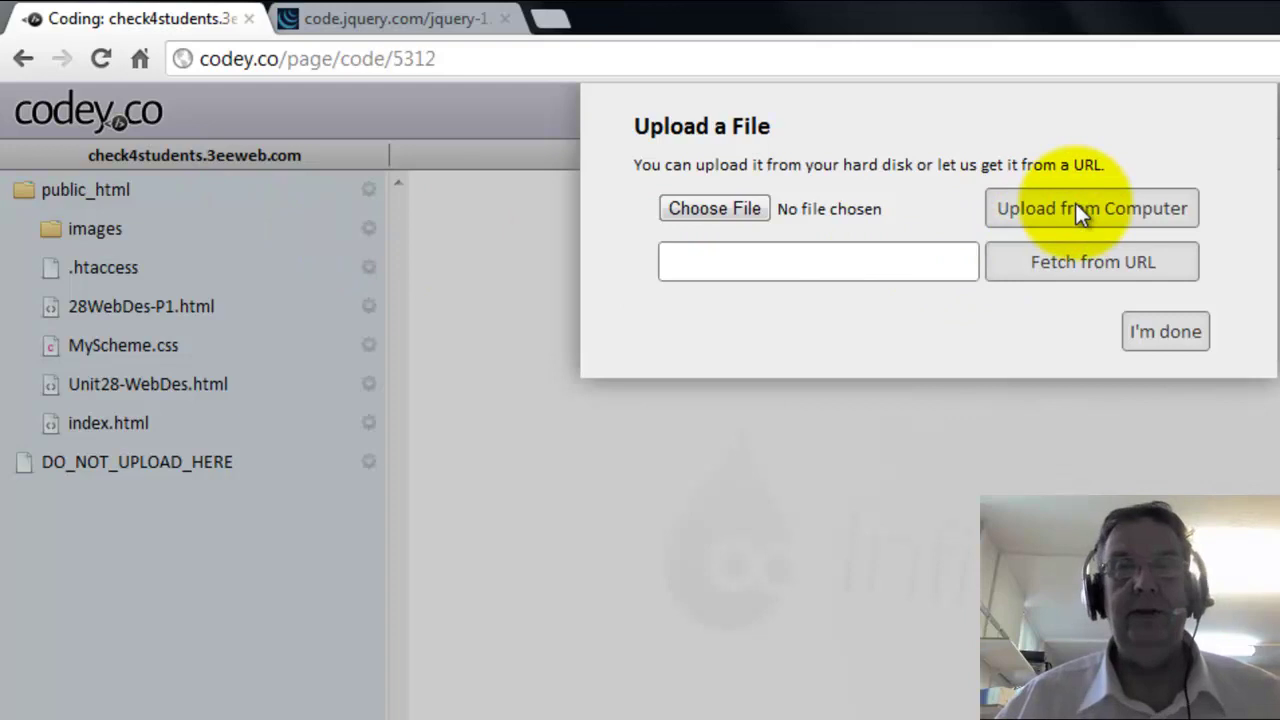
left_click(684, 206)
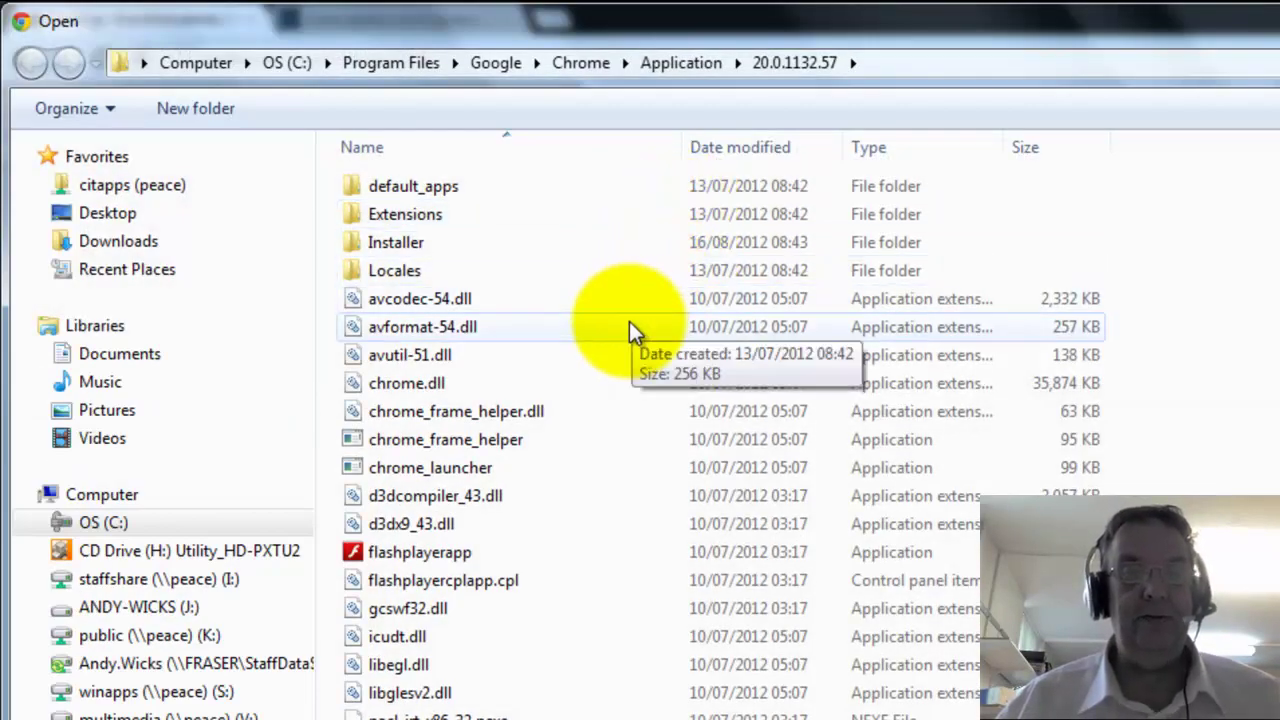
left_click(140, 607)
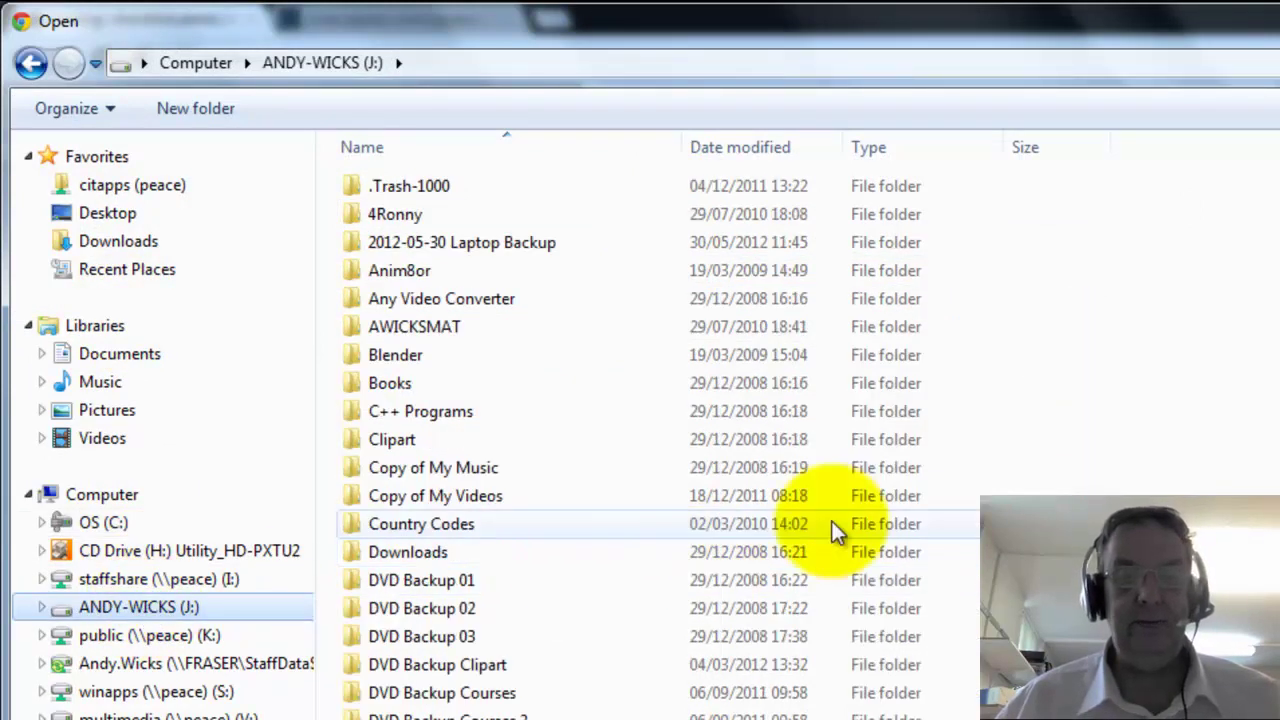
scroll(451, 323, "down", 6)
double_click(445, 321)
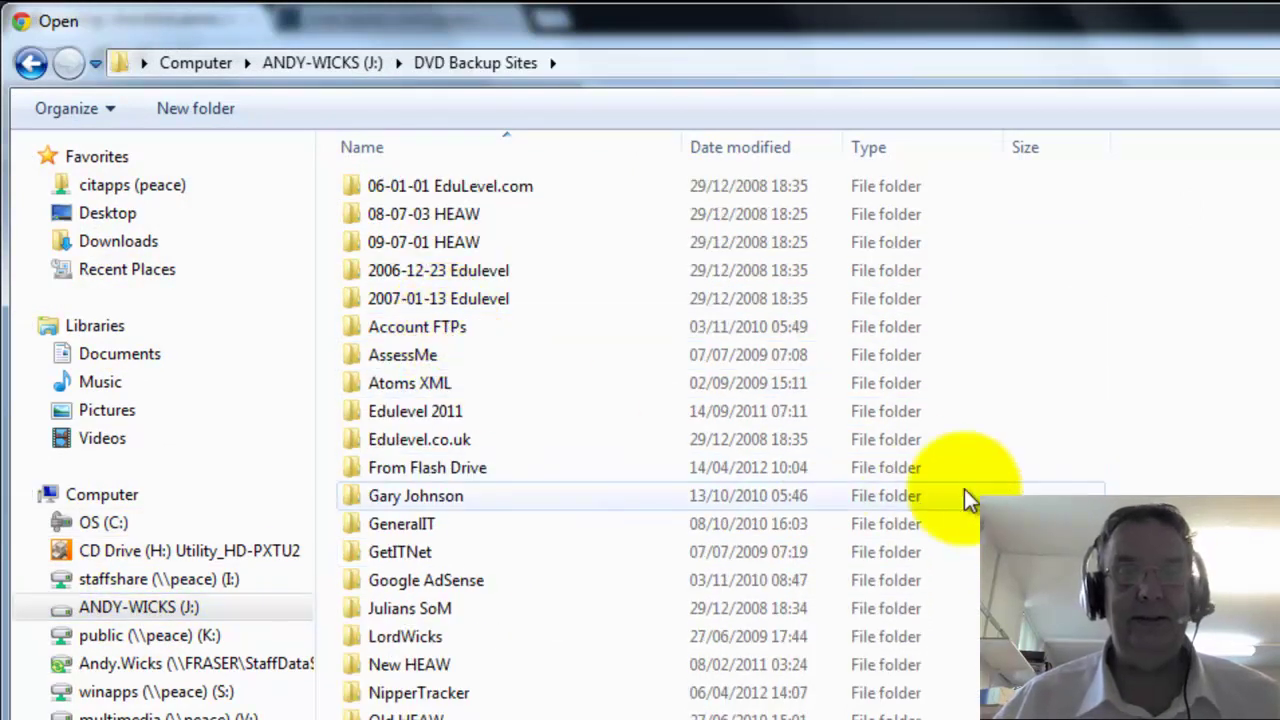
scroll(963, 494, "down", 5)
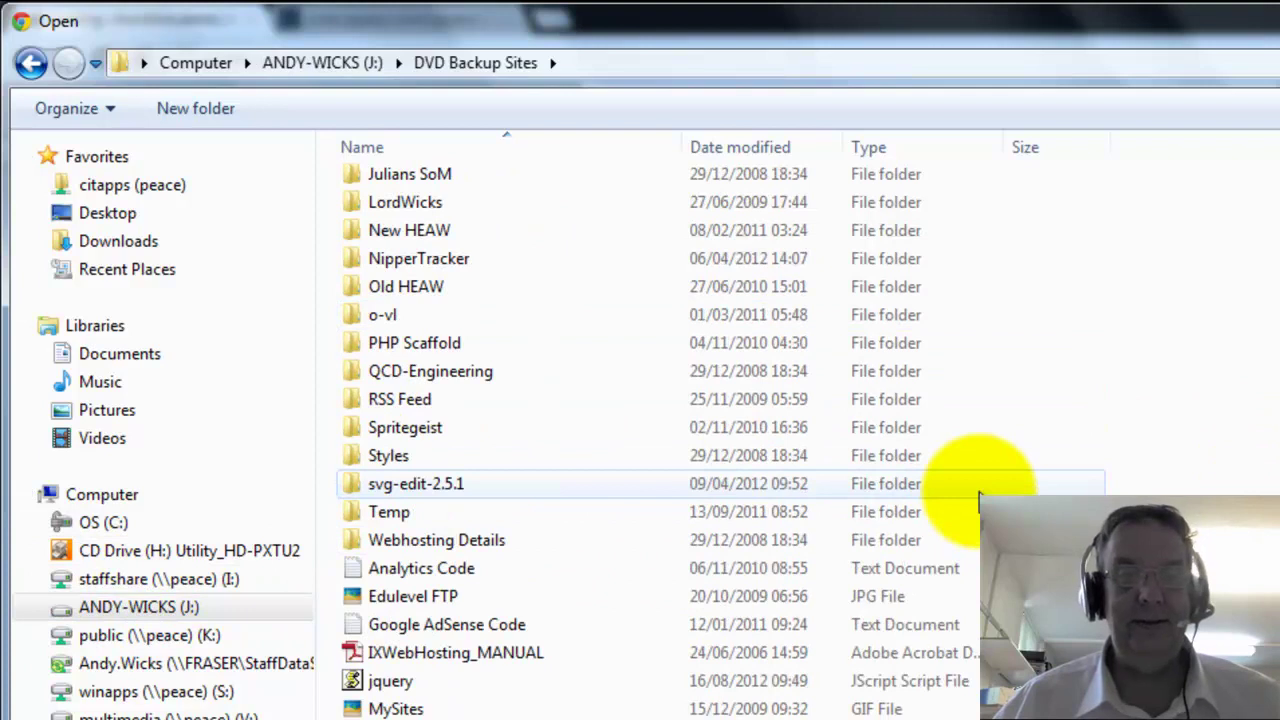
left_click(386, 686)
double_click(388, 684)
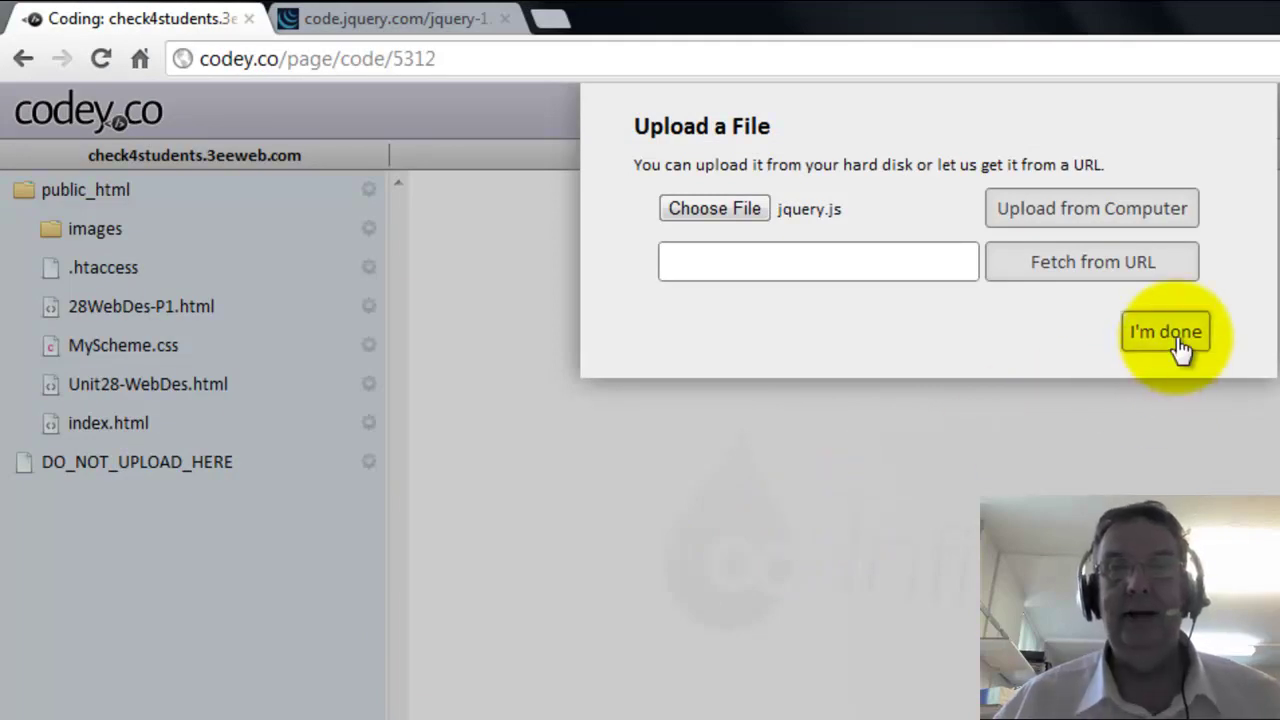
Step: Upload the chosen jquery.js from the computer, finish the upload dialog and reopen the public_html folder
left_click(1112, 222)
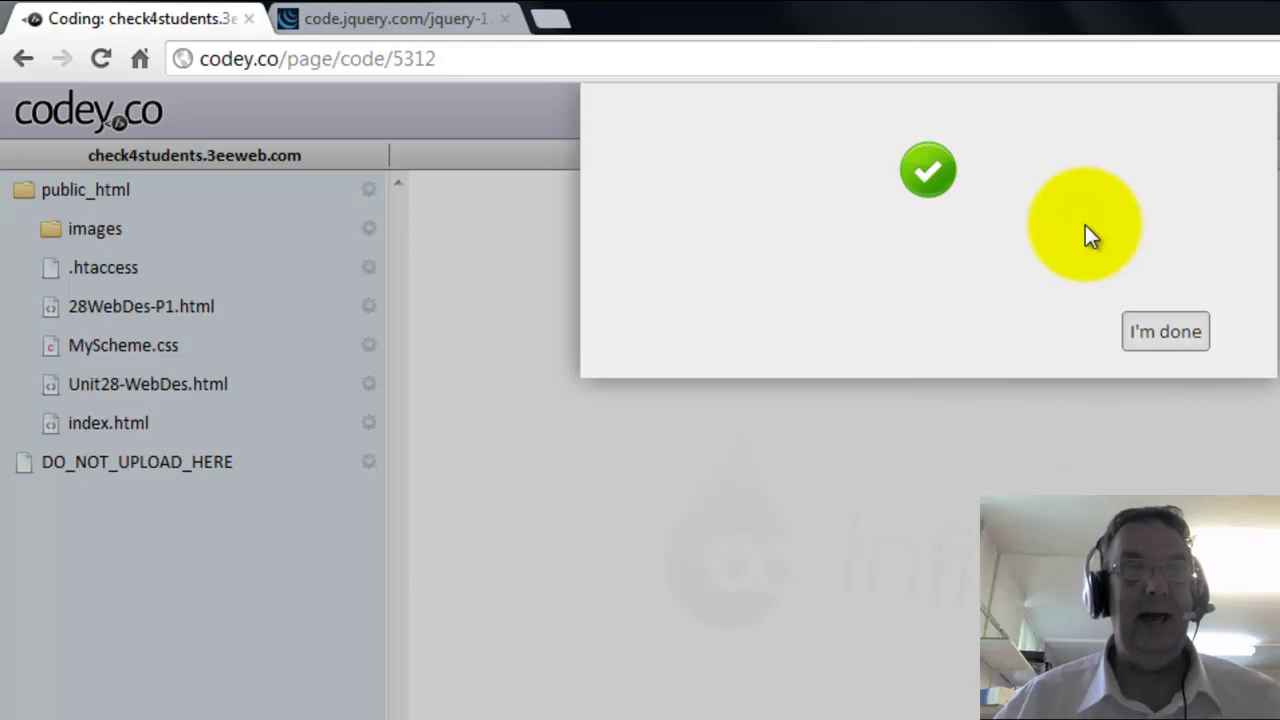
left_click(1170, 345)
left_click(55, 190)
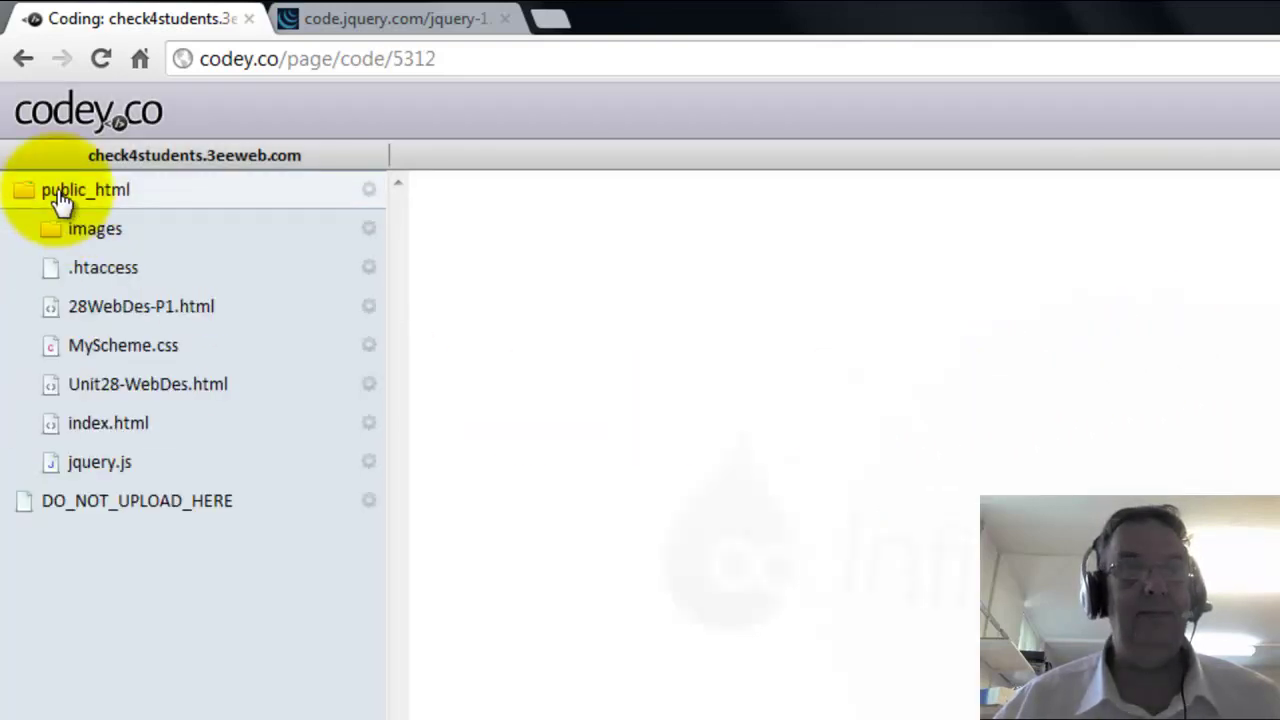